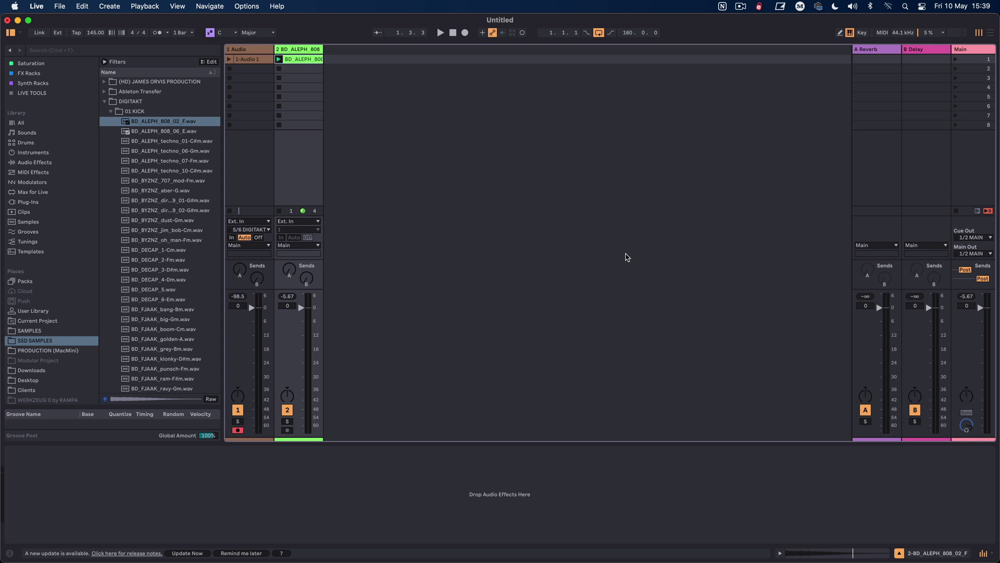
# Step: Open the audio export settings and review the available sample rates
pyautogui.click(610, 96)
pyautogui.click(62, 6)
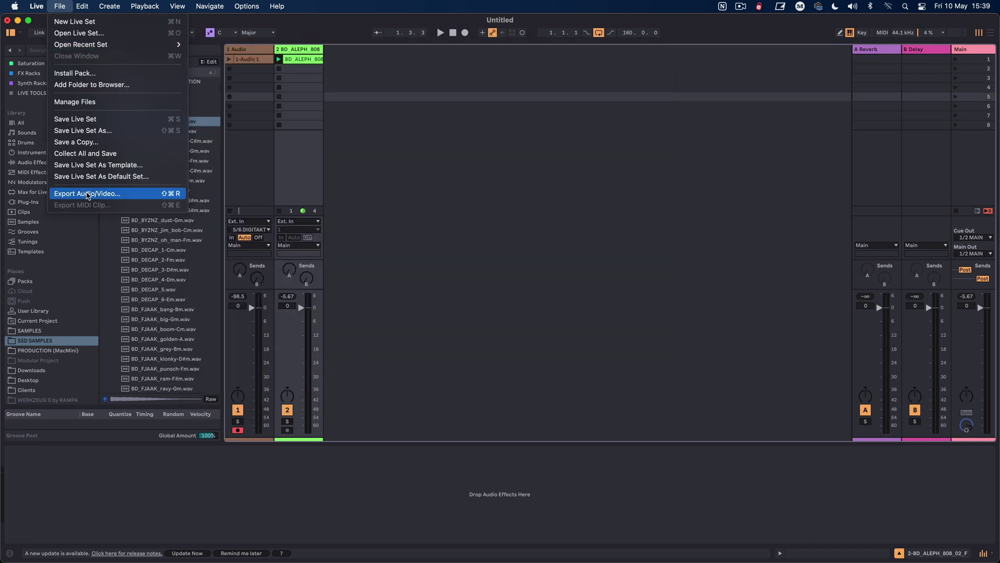
pyautogui.click(150, 191)
pyautogui.moveTo(508, 130); pyautogui.dragTo(406, 134)
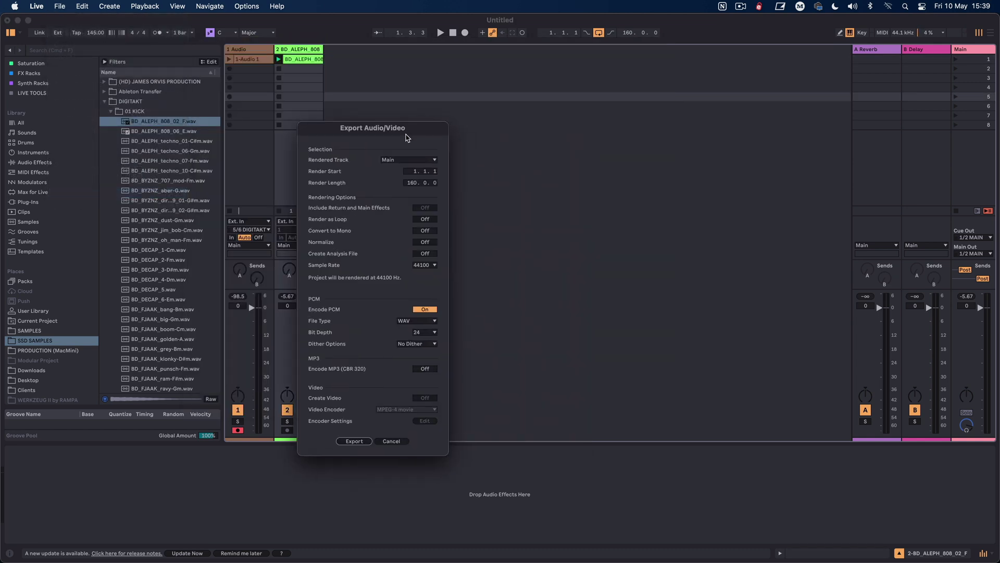
pyautogui.click(428, 265)
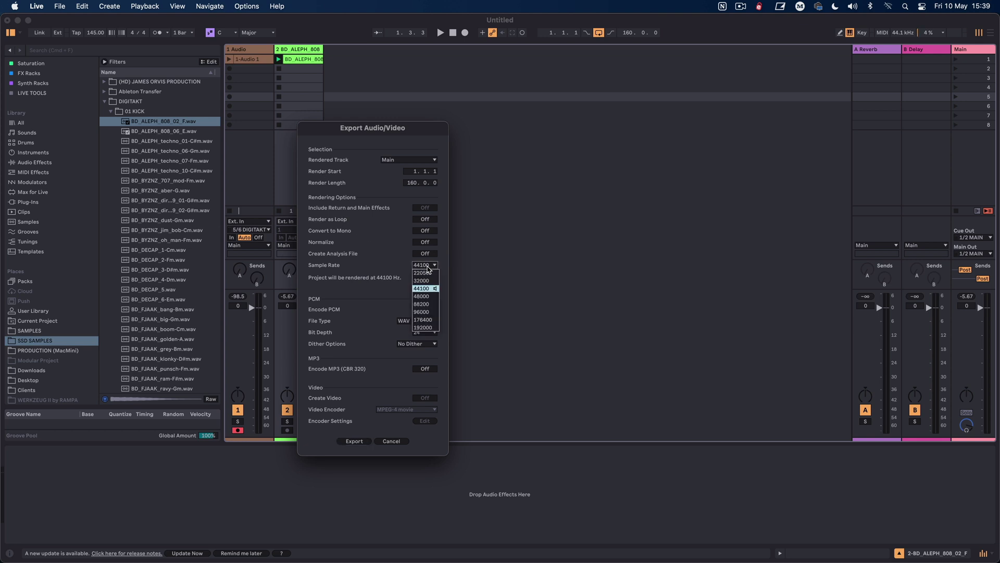
pyautogui.click(428, 266)
pyautogui.click(428, 266)
pyautogui.click(385, 257)
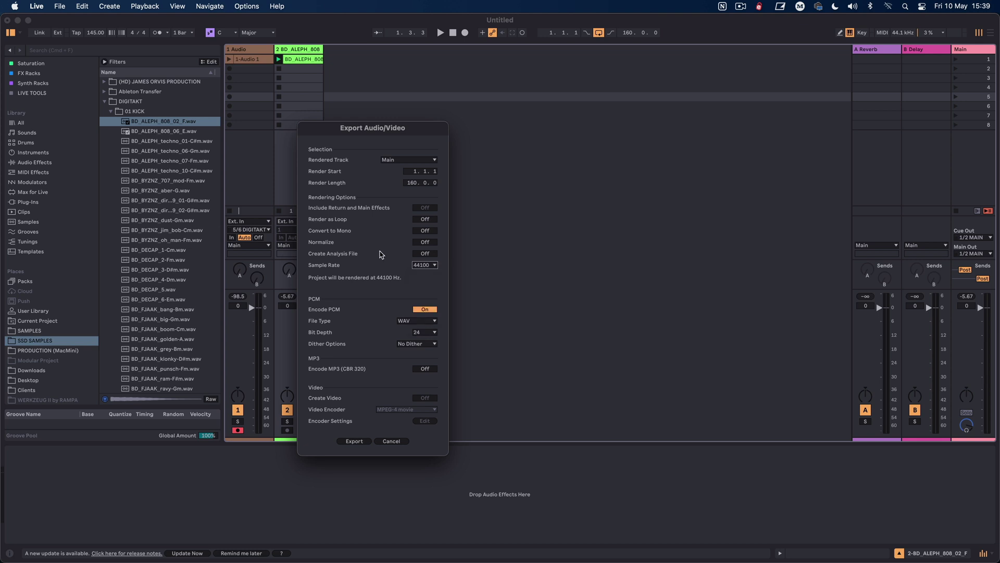
# Step: Review the bit depth, file type and dither options in the export settings
pyautogui.click(424, 332)
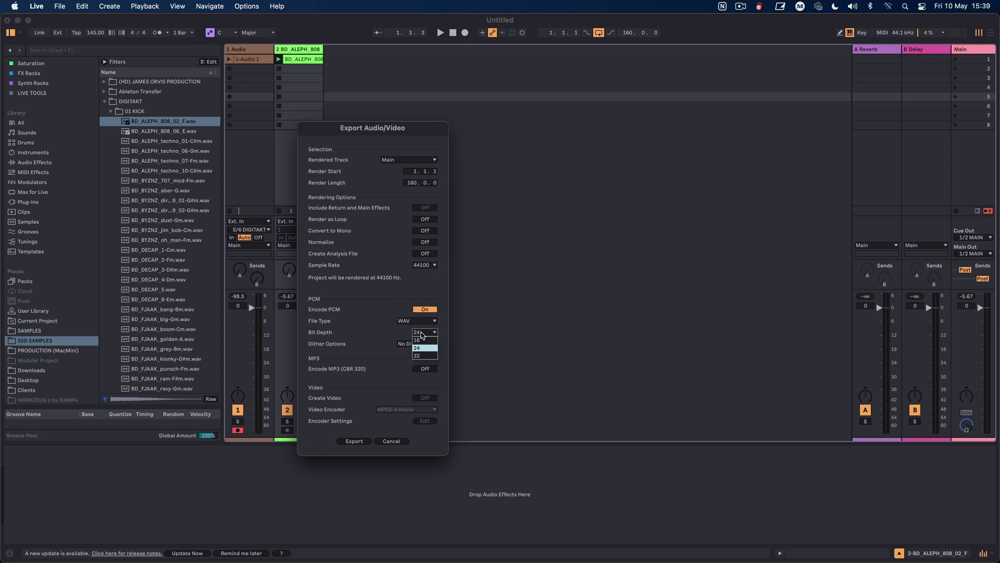
pyautogui.click(366, 314)
pyautogui.click(401, 320)
pyautogui.click(391, 328)
pyautogui.click(411, 344)
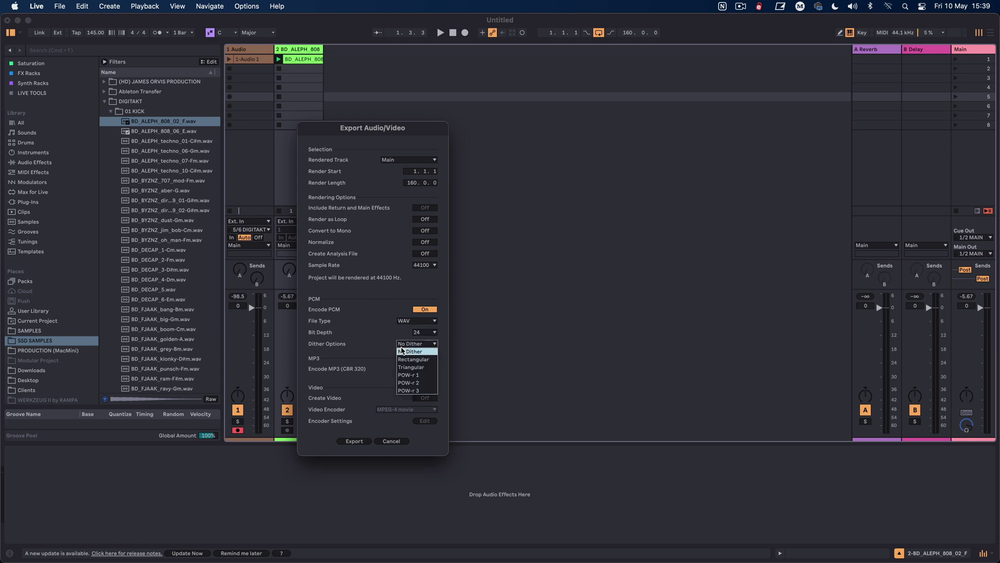
pyautogui.click(387, 332)
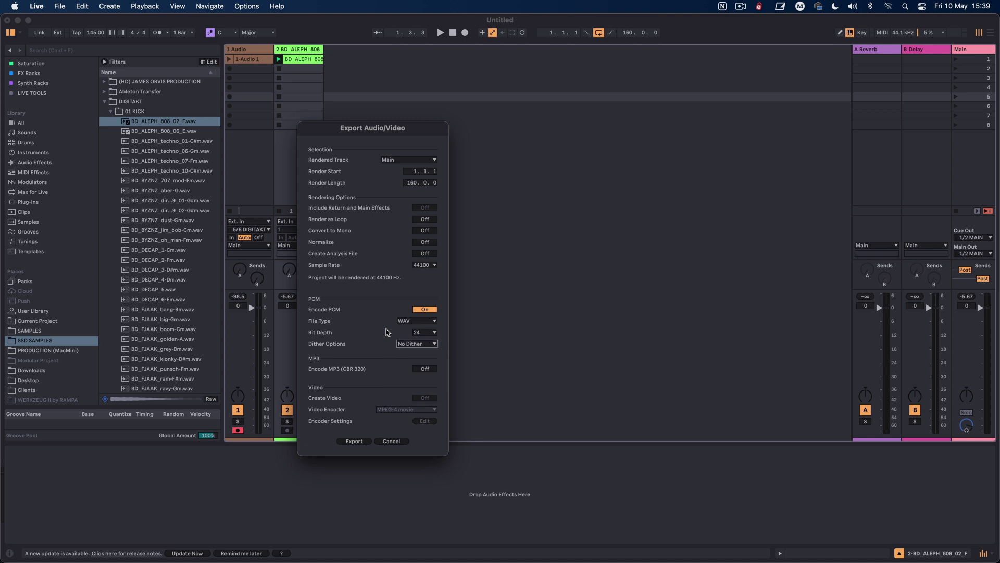
# Step: Switch the export bit depth to 16 and back to 24
pyautogui.moveTo(322, 561)
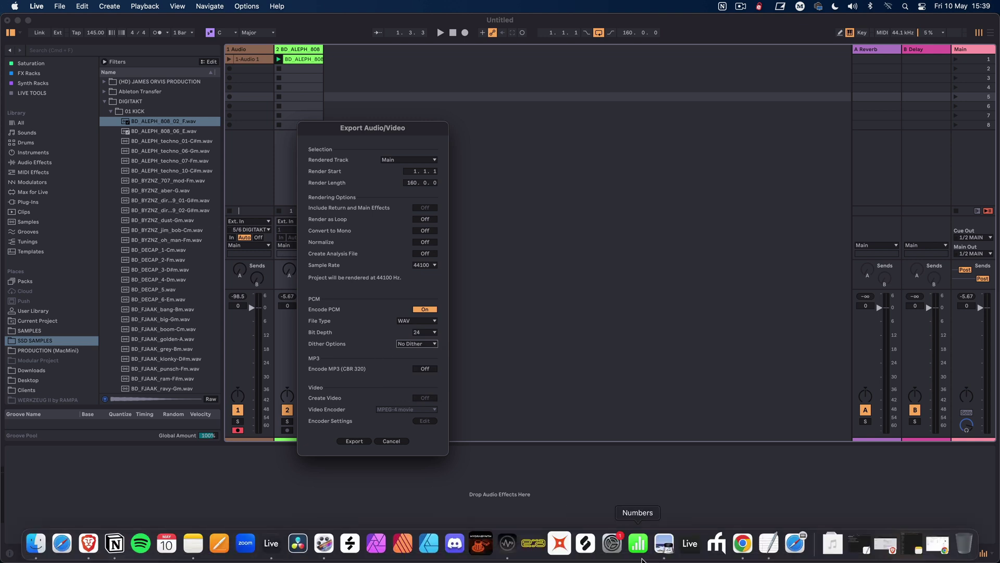
pyautogui.click(434, 334)
pyautogui.click(436, 340)
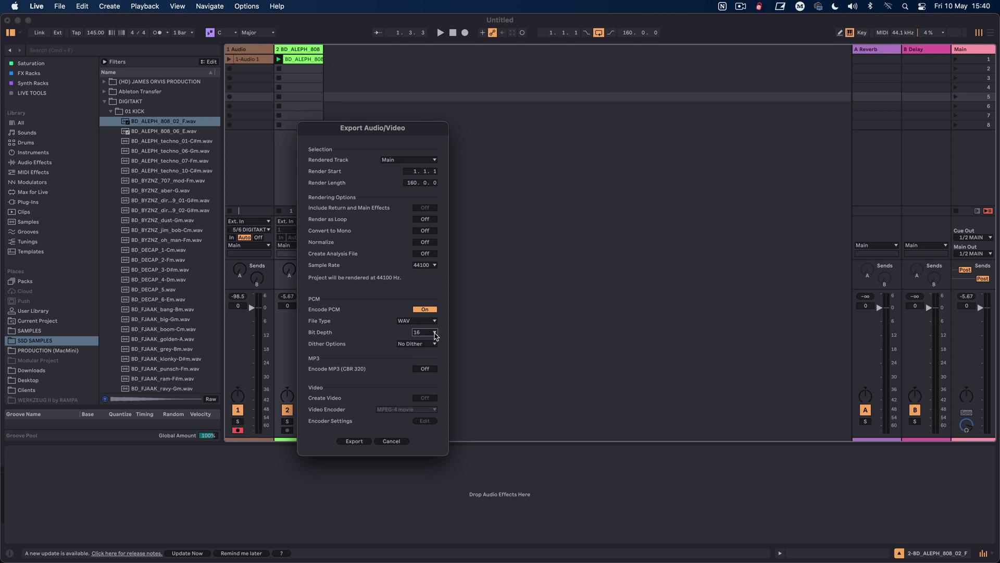
pyautogui.click(435, 334)
pyautogui.click(430, 342)
pyautogui.click(435, 334)
pyautogui.click(430, 348)
# Step: Set the export's dither option to Triangular with a bit depth of 24
pyautogui.click(431, 344)
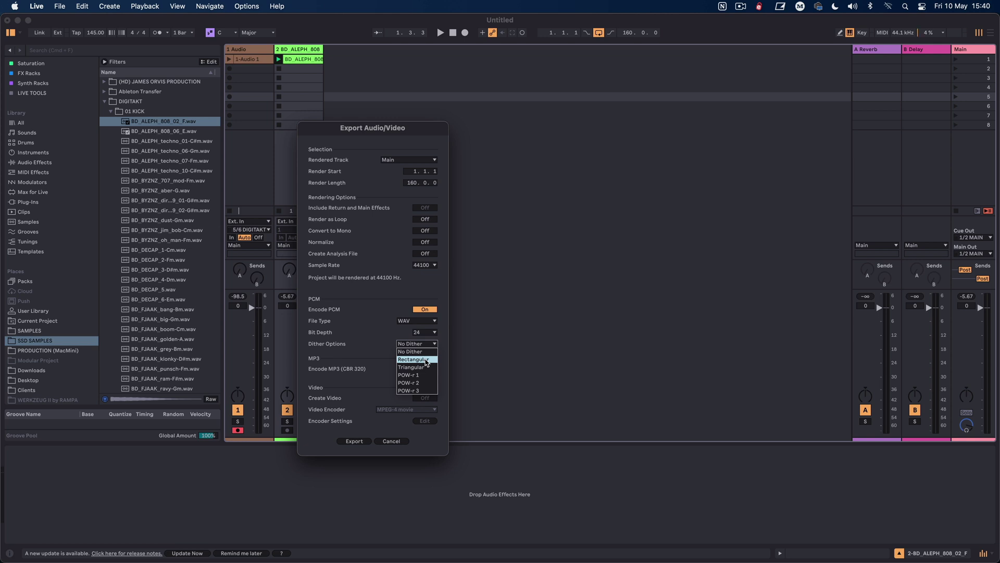
pyautogui.click(379, 347)
pyautogui.click(419, 332)
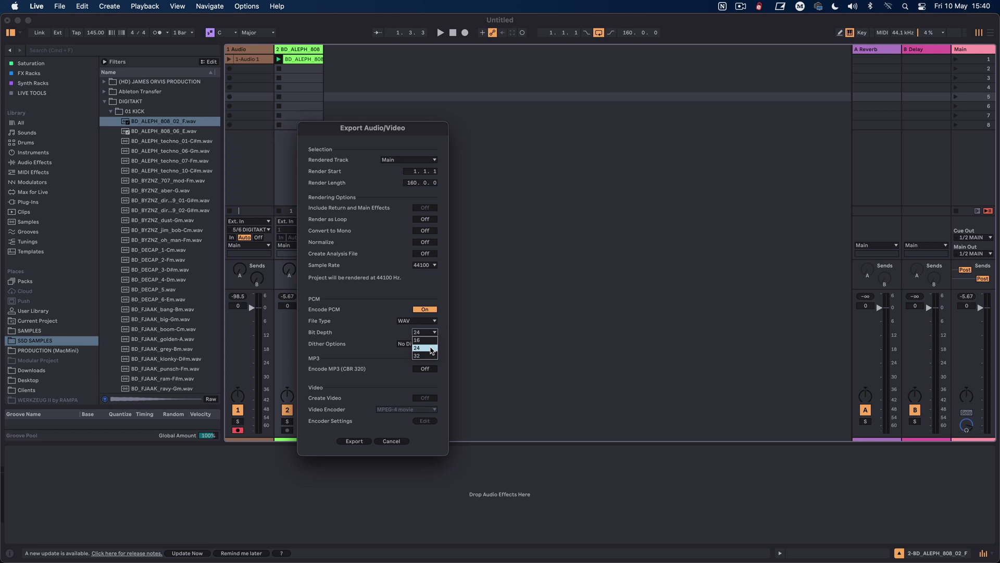
pyautogui.click(424, 348)
pyautogui.click(417, 343)
pyautogui.click(412, 368)
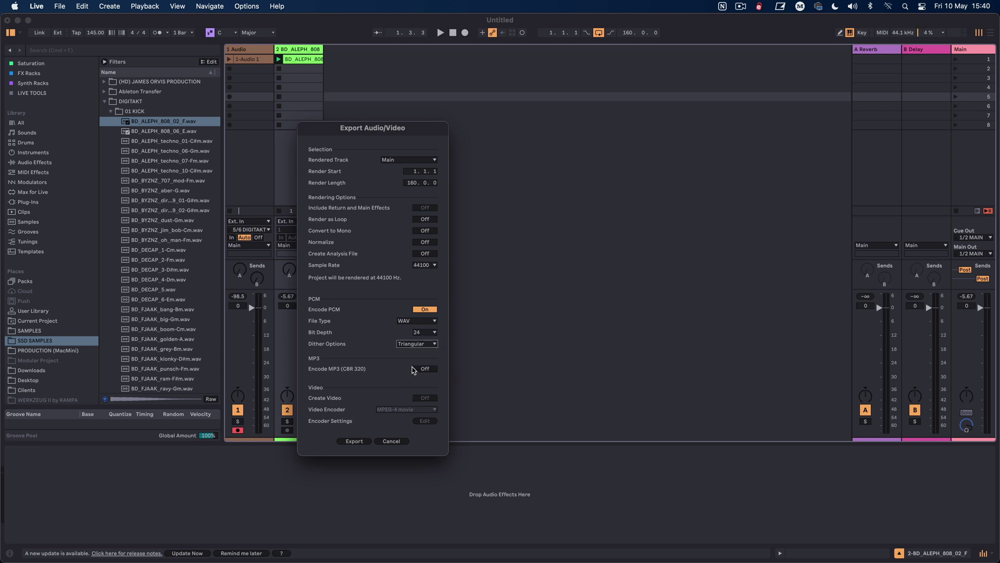
pyautogui.click(428, 335)
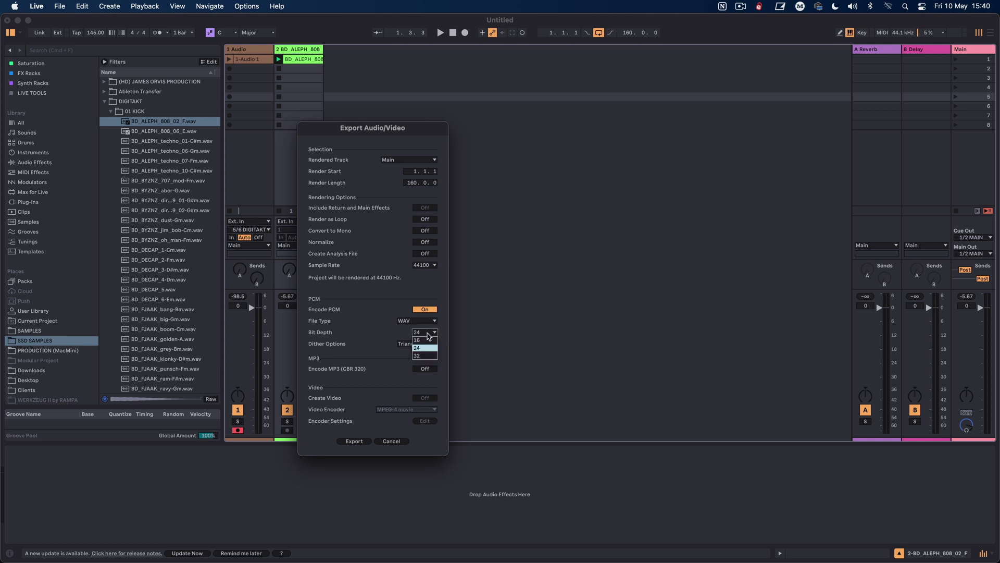
pyautogui.click(430, 348)
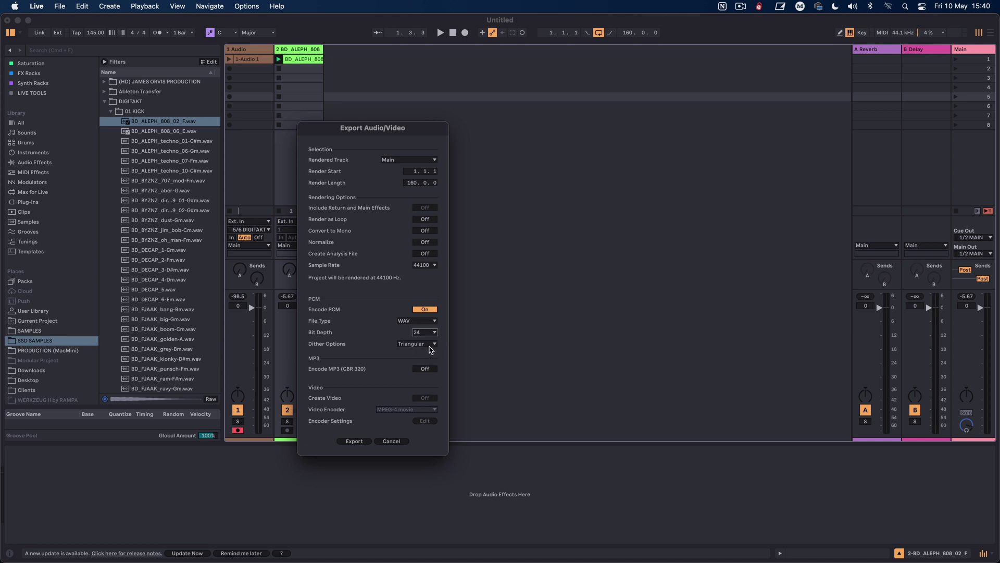
# Step: Clear the dithering, and set the export to a bit depth of 16 with Triangular dither
pyautogui.click(423, 343)
pyautogui.click(417, 351)
pyautogui.click(422, 334)
pyautogui.click(417, 339)
pyautogui.click(417, 343)
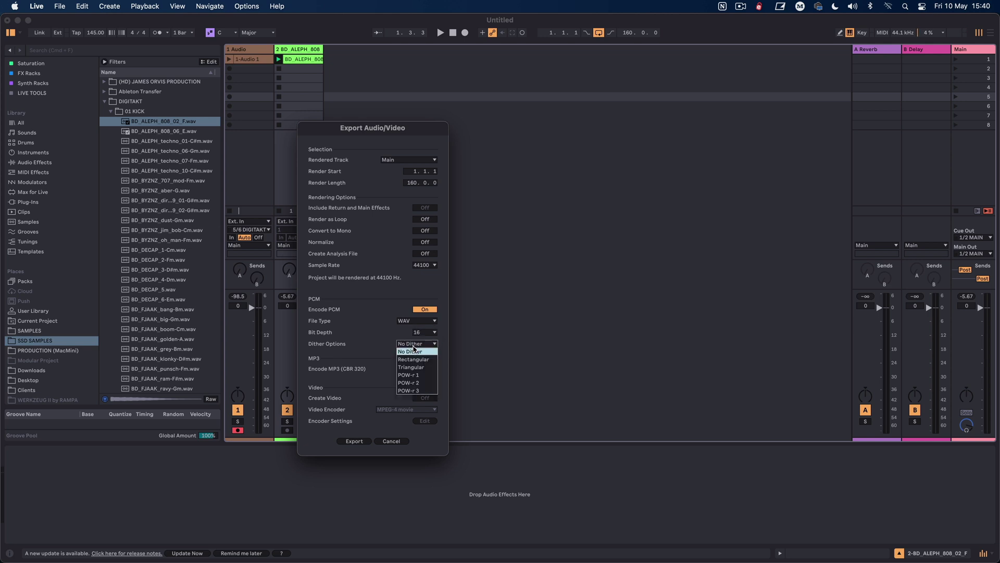
pyautogui.click(415, 365)
pyautogui.click(416, 343)
pyautogui.click(412, 367)
# Step: Set the 16-bit export to No Dither and cancel the export
pyautogui.click(425, 342)
pyautogui.click(424, 342)
pyautogui.click(422, 334)
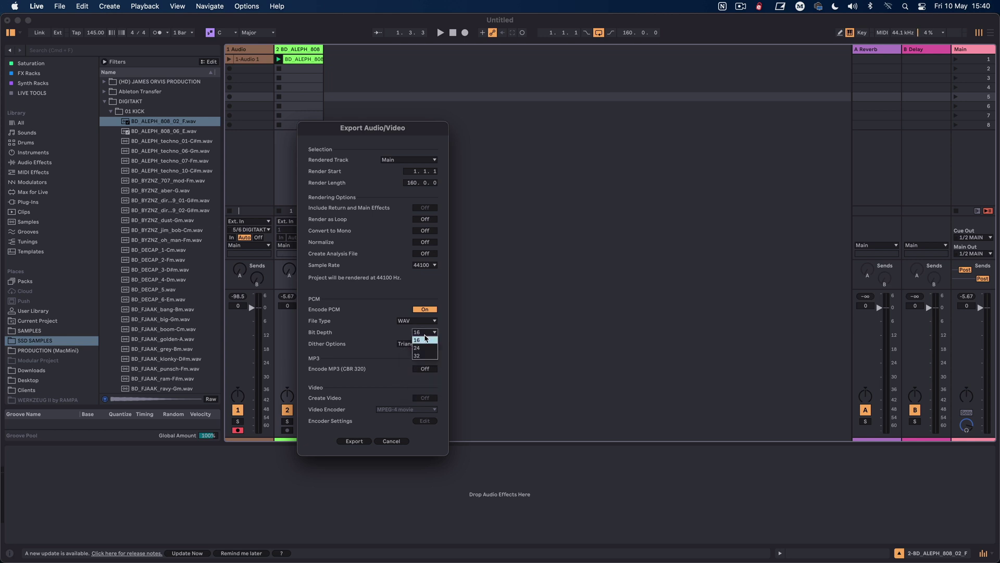
pyautogui.click(416, 340)
pyautogui.click(420, 344)
pyautogui.click(420, 351)
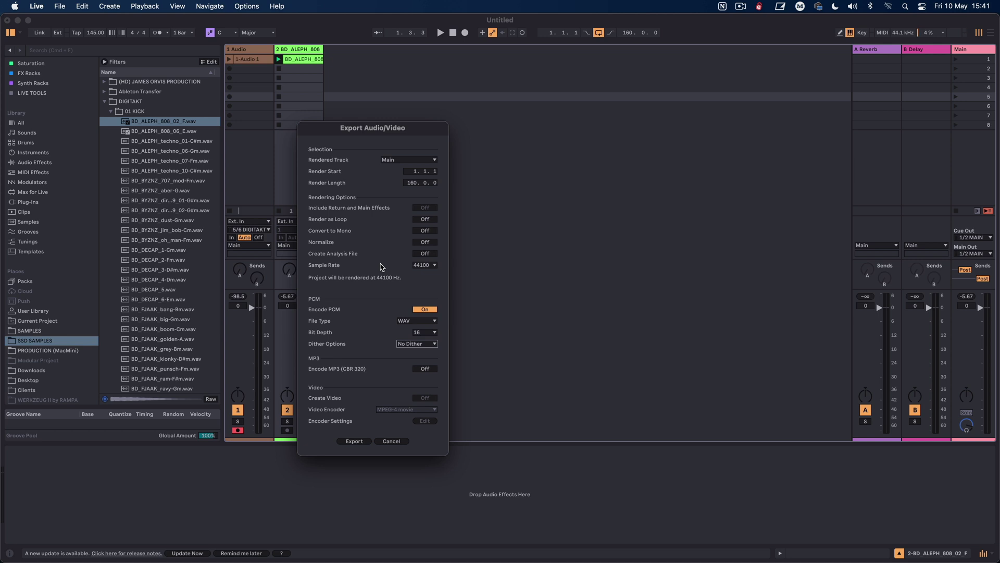
pyautogui.click(392, 442)
# Step: Switch to Elektron Transfer and show the samples stored on the Digitakt II in the Explore view
pyautogui.moveTo(737, 560)
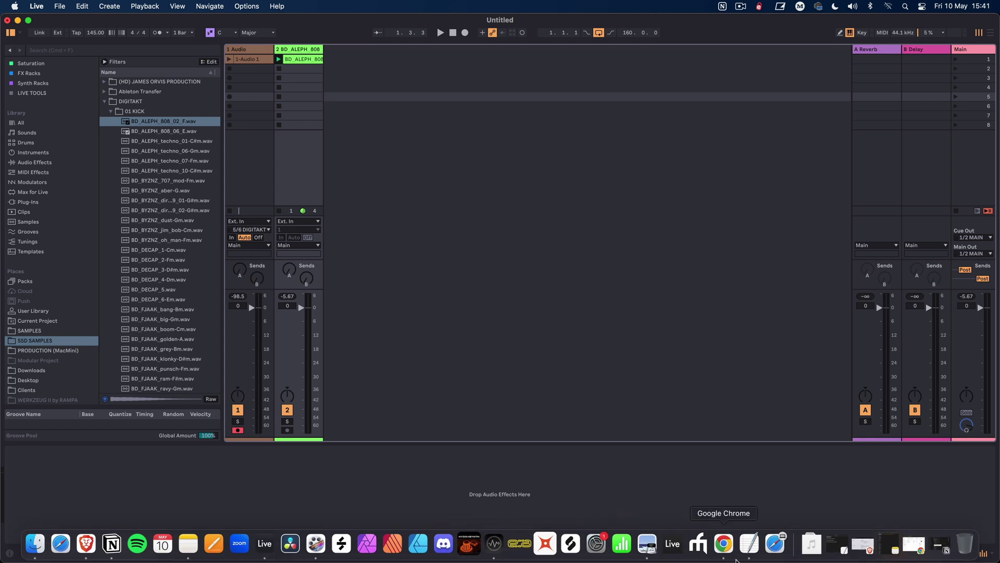
pyautogui.click(495, 547)
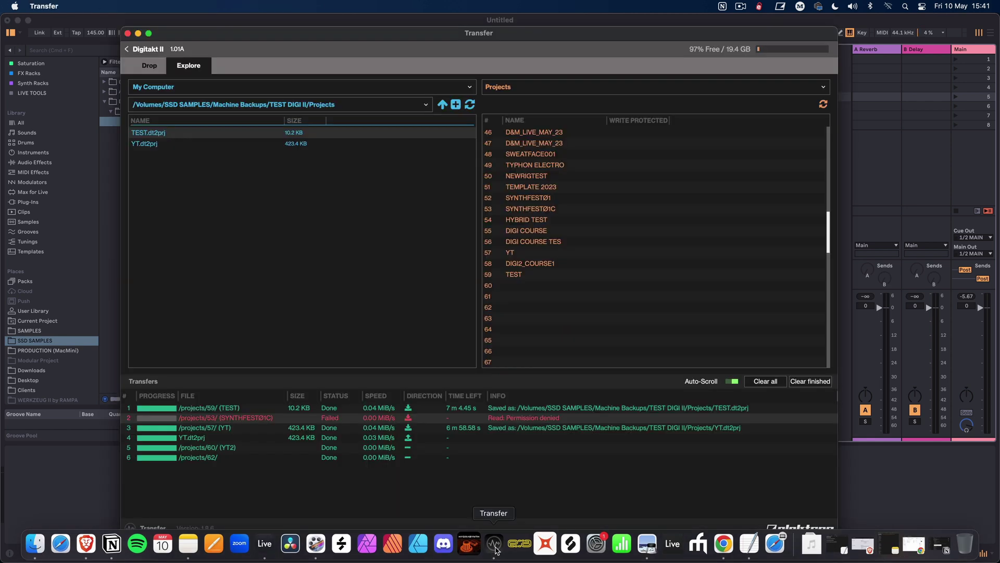
pyautogui.click(144, 64)
pyautogui.click(187, 69)
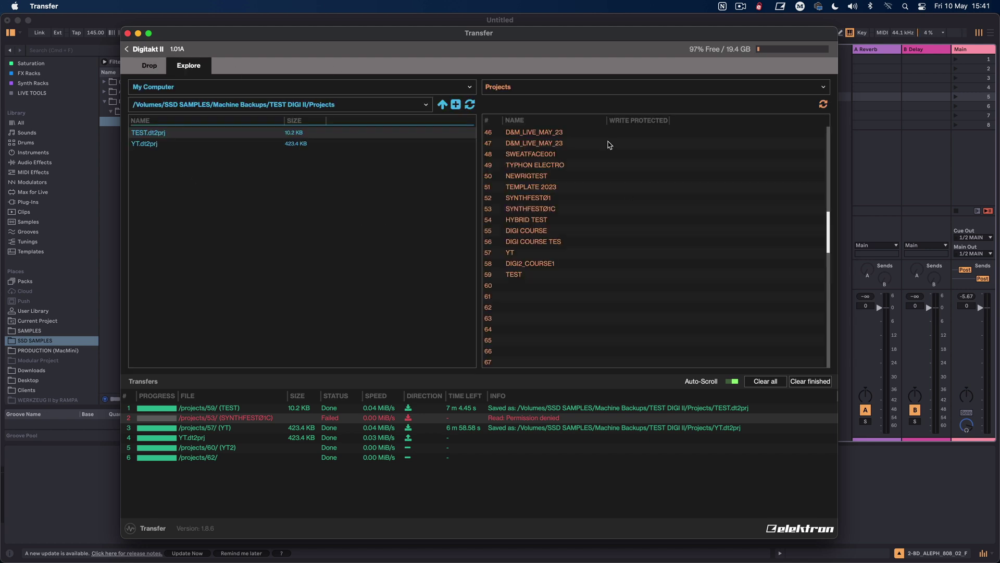
pyautogui.click(537, 88)
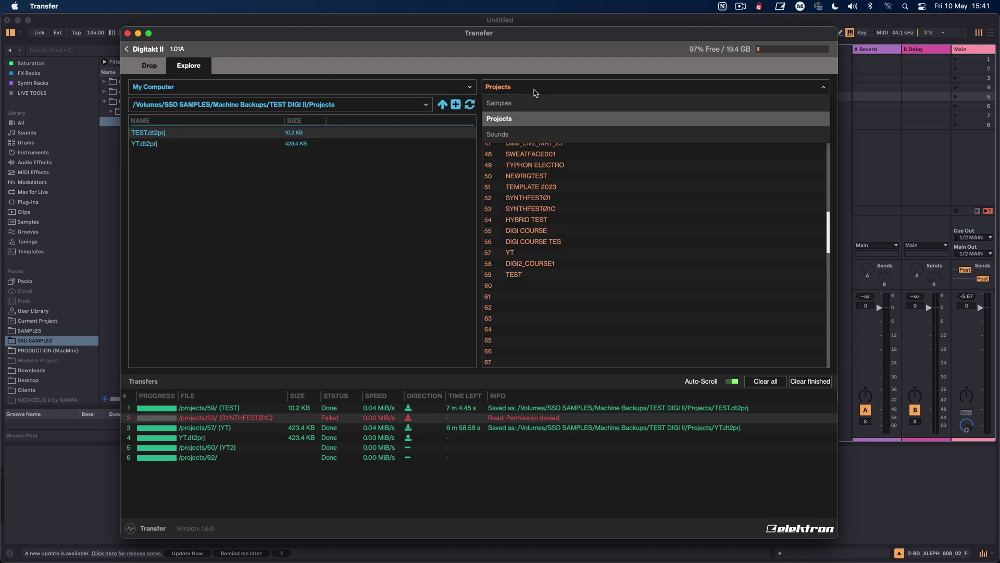
pyautogui.click(513, 106)
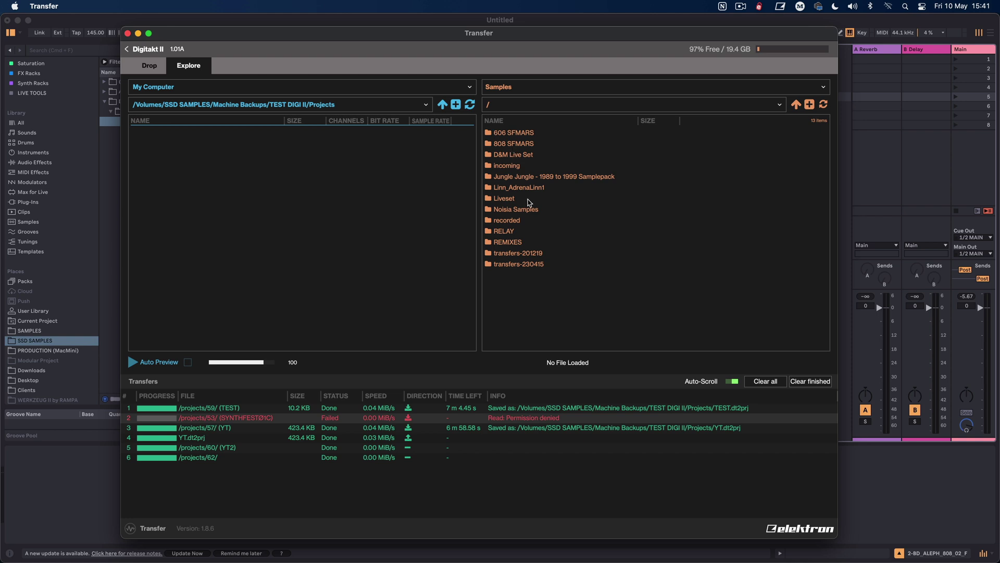
# Step: Look inside the device's transfers-201219 sample folder and return to the root sample folder
pyautogui.rightClick(509, 295)
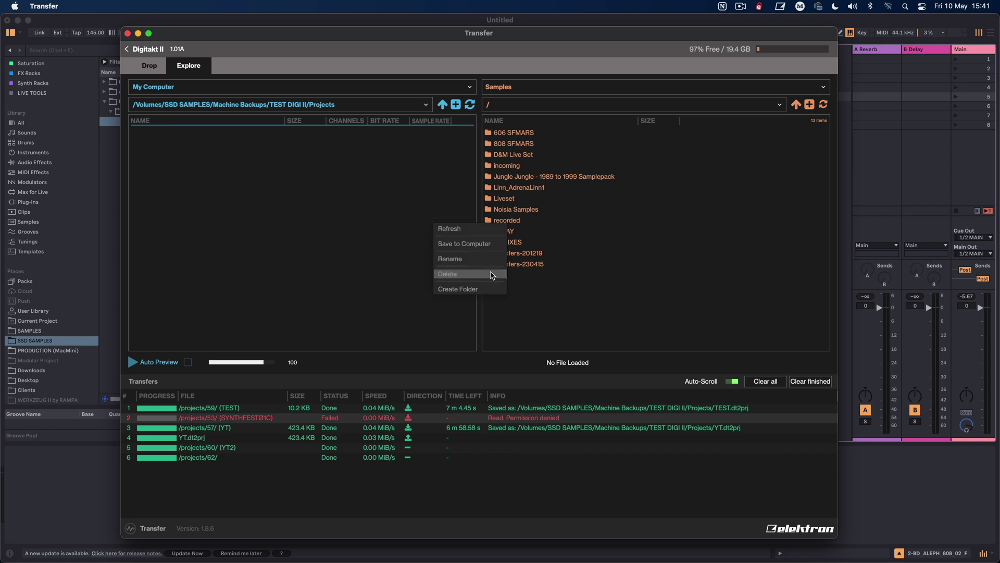
pyautogui.click(620, 284)
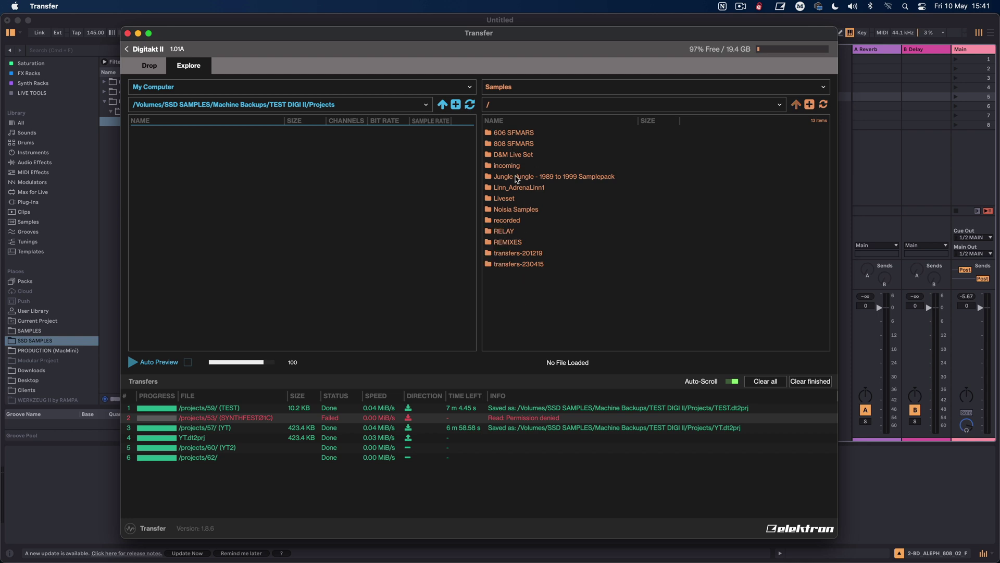
pyautogui.doubleClick(500, 253)
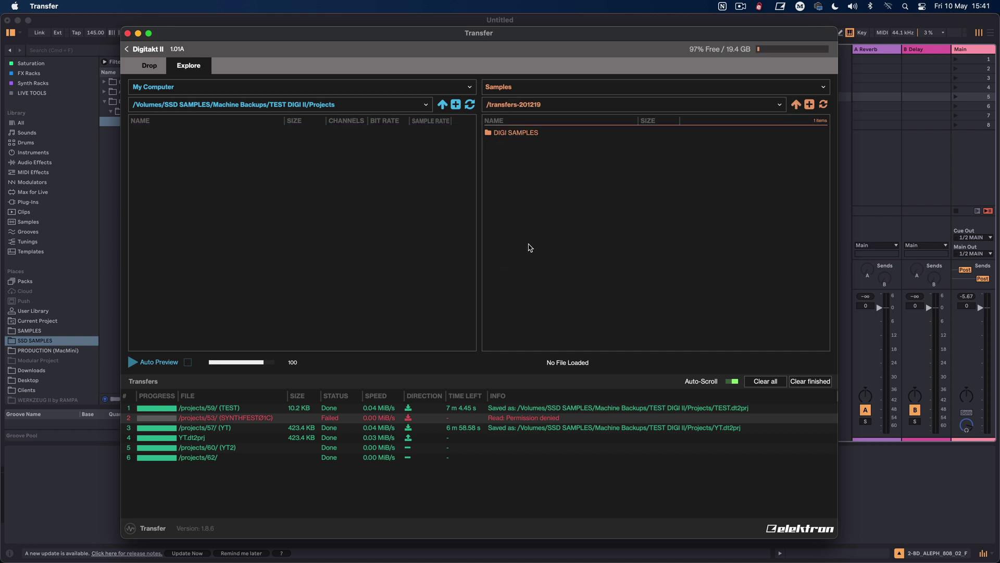
pyautogui.click(530, 85)
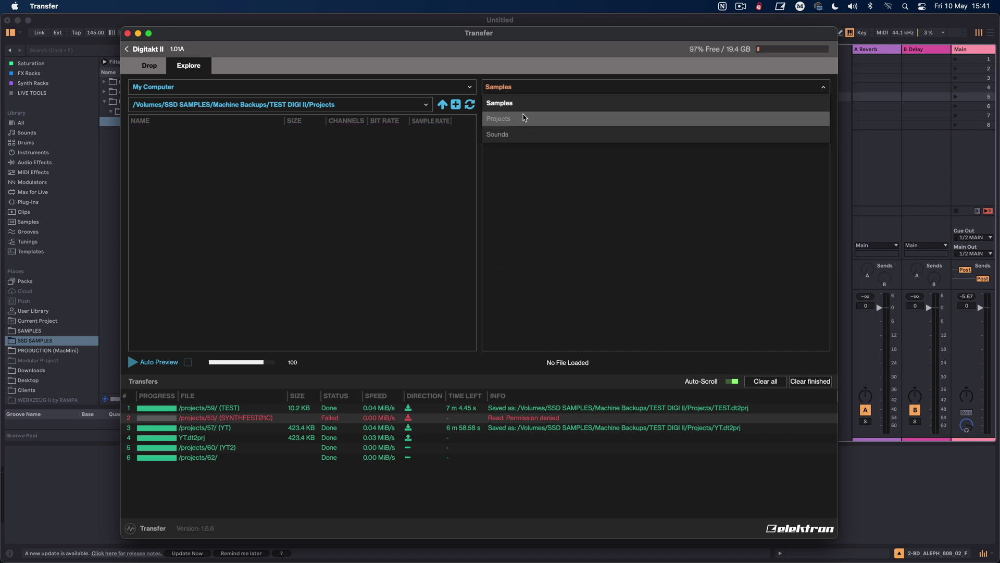
pyautogui.click(523, 105)
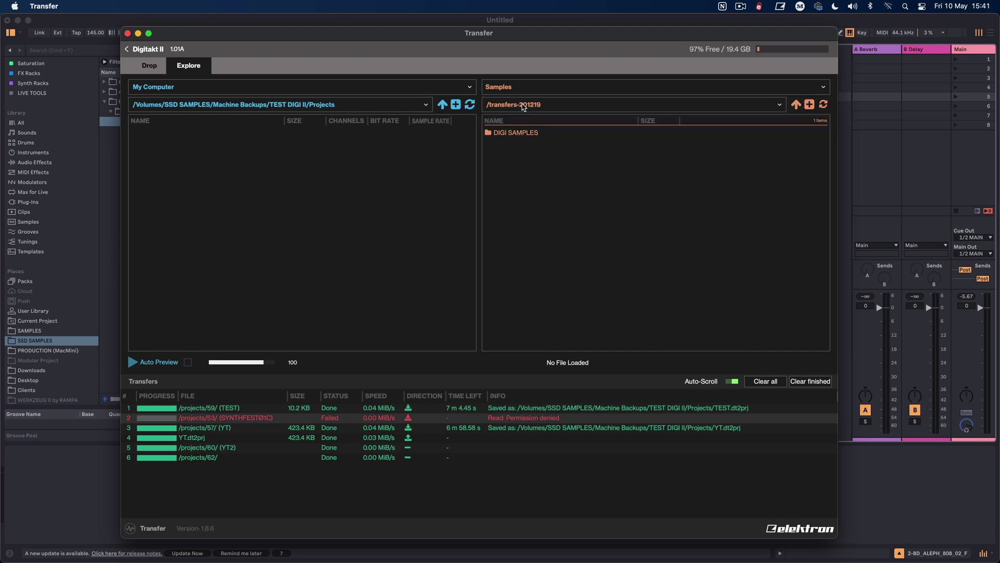
pyautogui.click(796, 104)
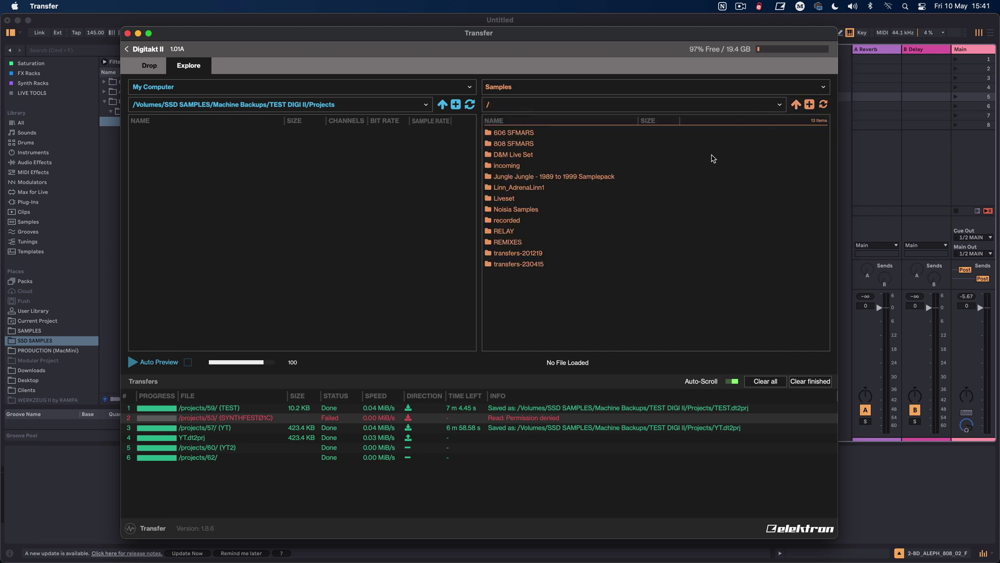
# Step: Examine the device's root sample folders and the file actions available for them
pyautogui.click(497, 262)
pyautogui.click(513, 253)
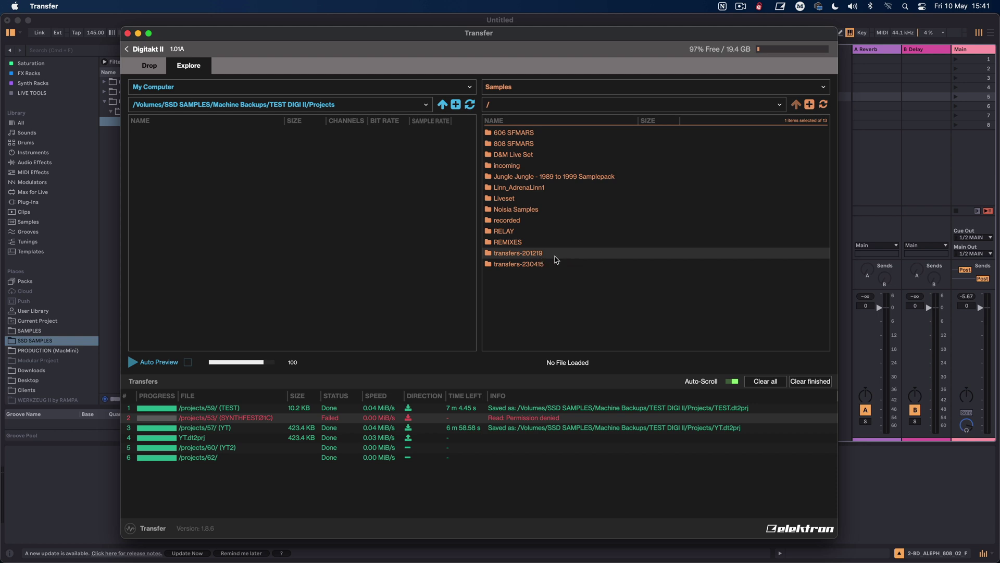
pyautogui.click(505, 155)
pyautogui.click(505, 178)
pyautogui.click(500, 209)
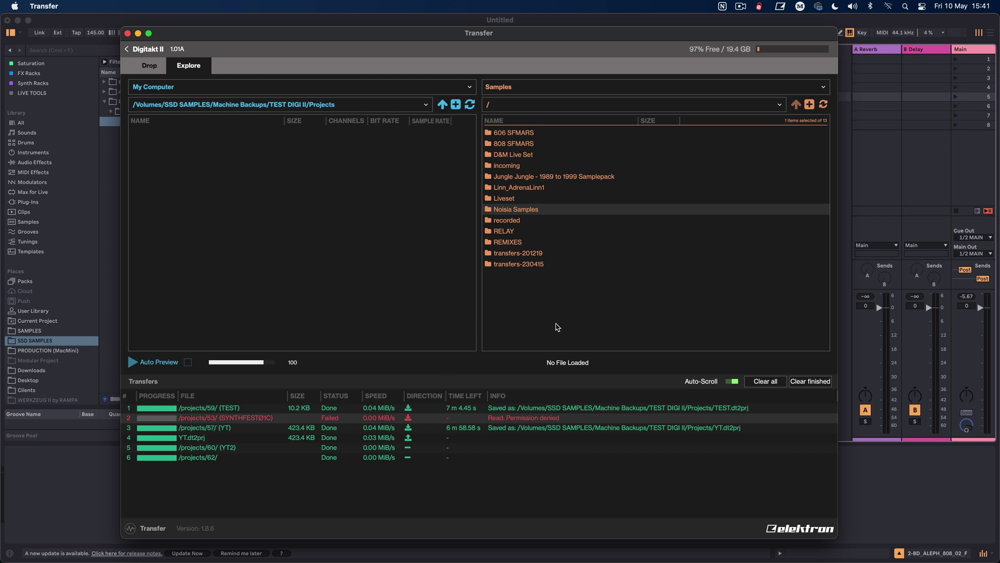
pyautogui.rightClick(524, 307)
pyautogui.click(573, 346)
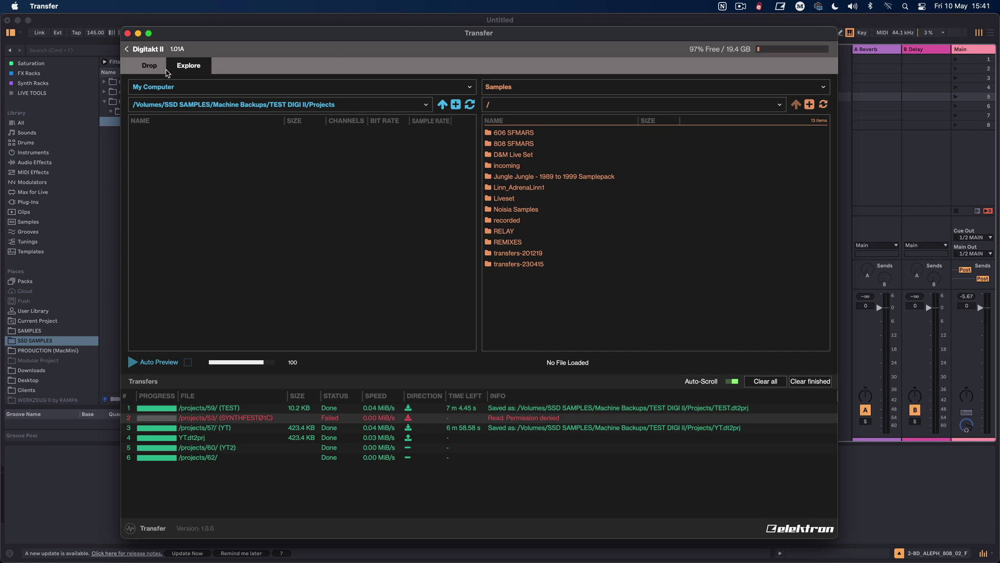
# Step: Check the Drop view for file uploads, and open the transfers-201219 sample folder in the Explore view
pyautogui.click(149, 66)
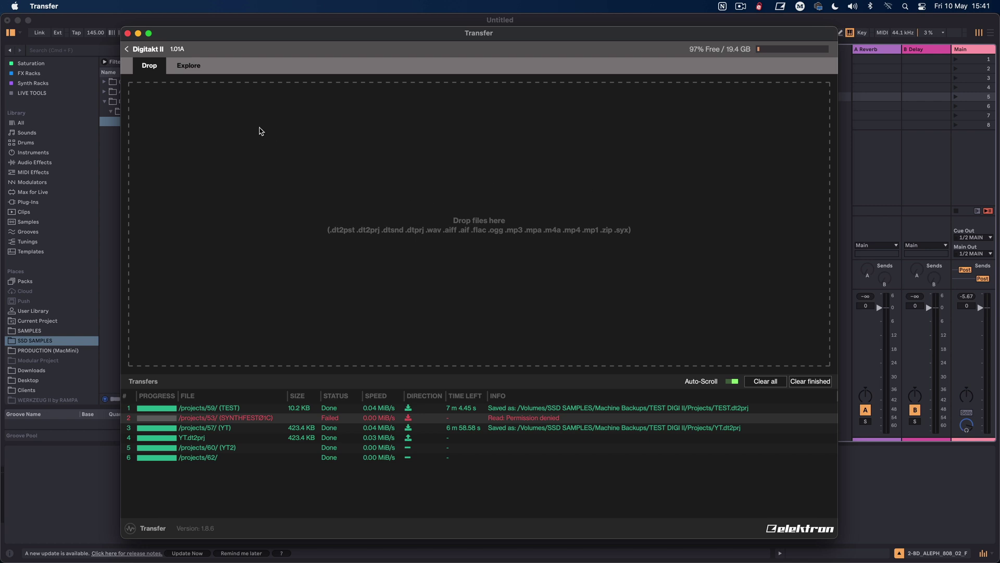
pyautogui.click(197, 63)
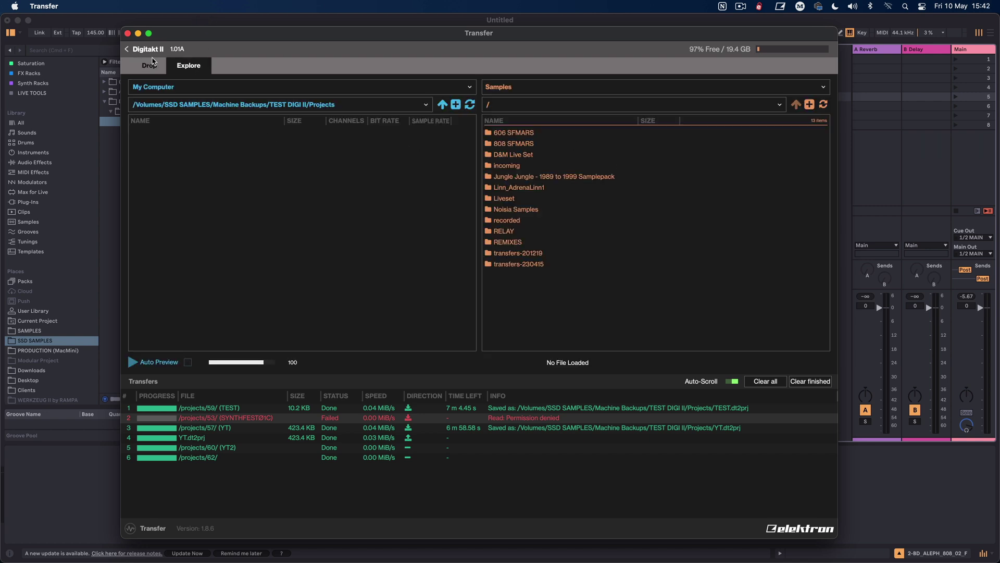
pyautogui.click(515, 256)
pyautogui.click(526, 265)
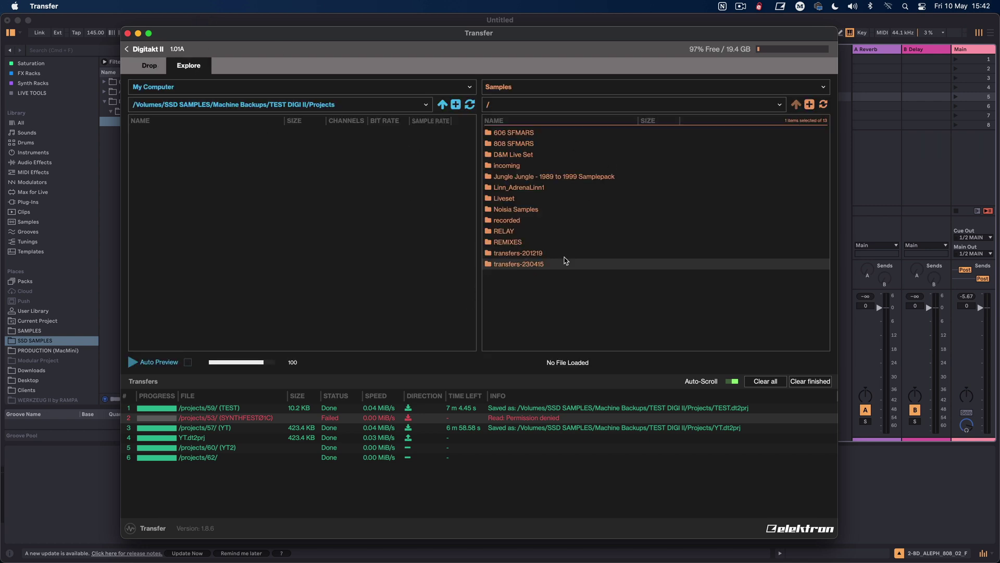
pyautogui.doubleClick(528, 253)
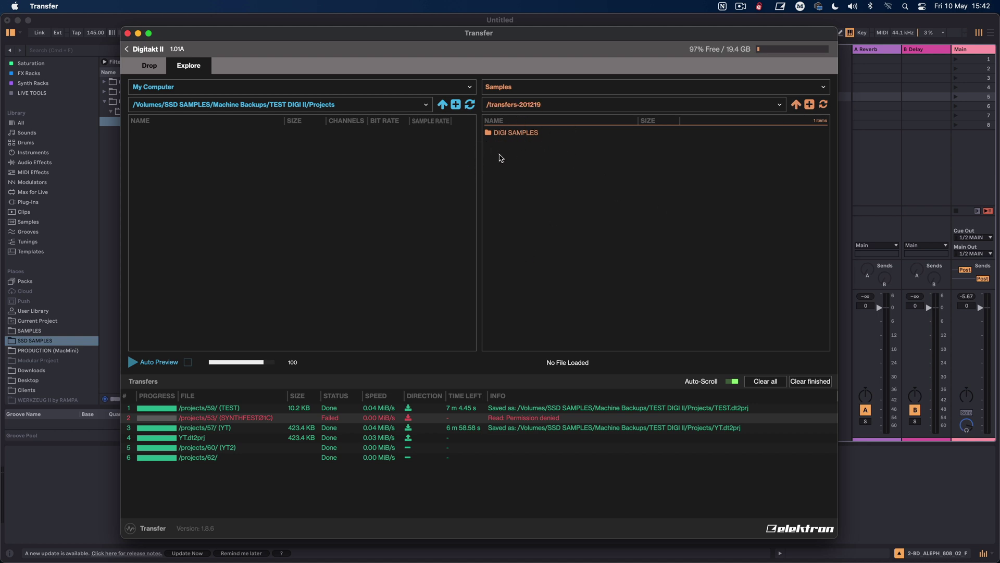
# Step: Open DIGI SAMPLES/01 KICK within the device's transfers-201219 folder and look through the kick samples
pyautogui.doubleClick(517, 133)
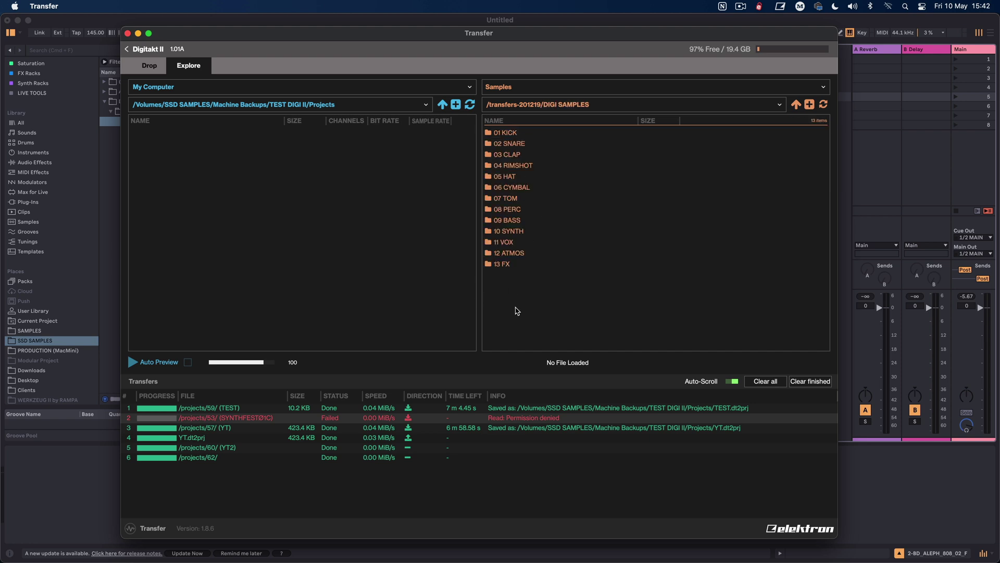
pyautogui.doubleClick(517, 134)
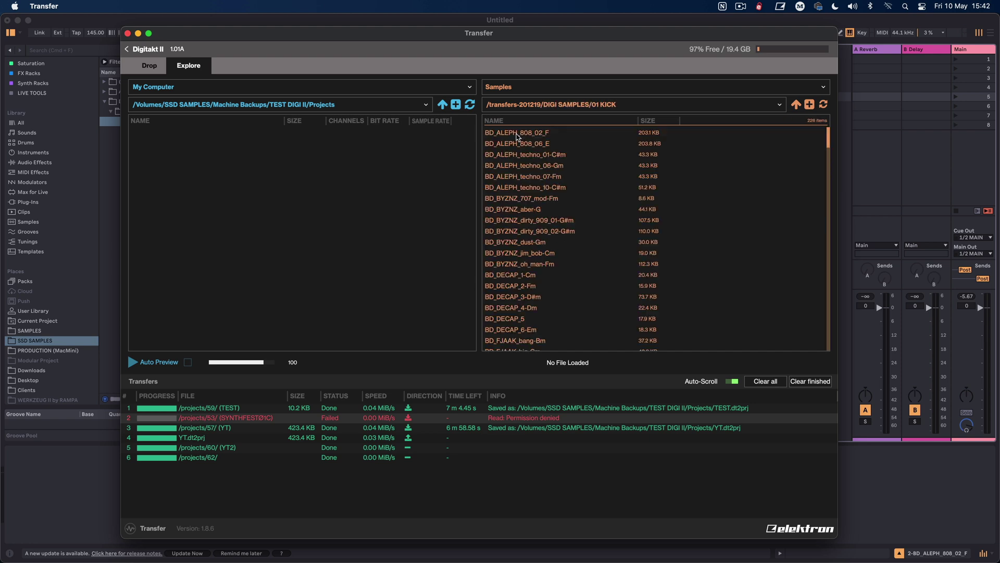
pyautogui.scroll(-15, 515, 136)
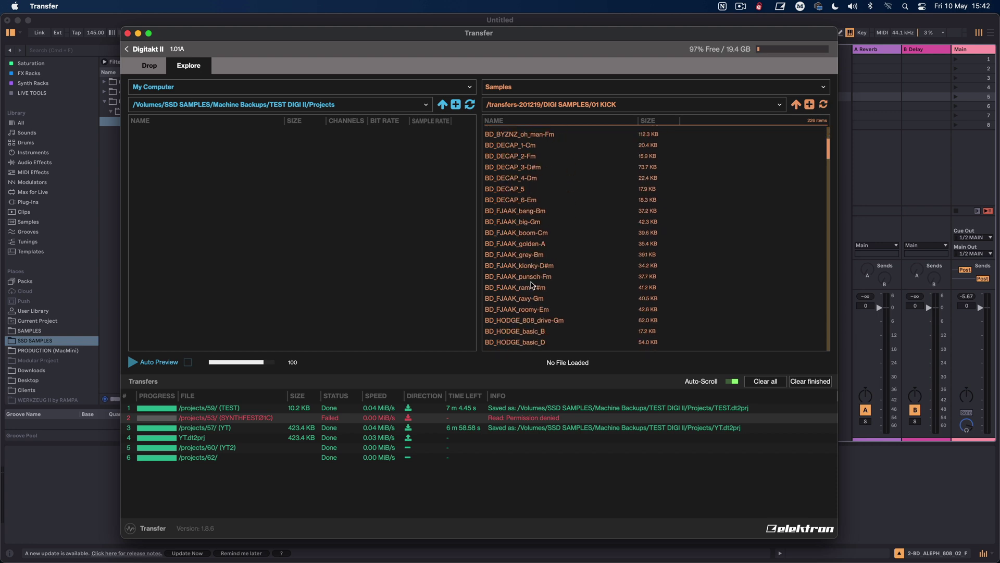
pyautogui.scroll(10, 531, 269)
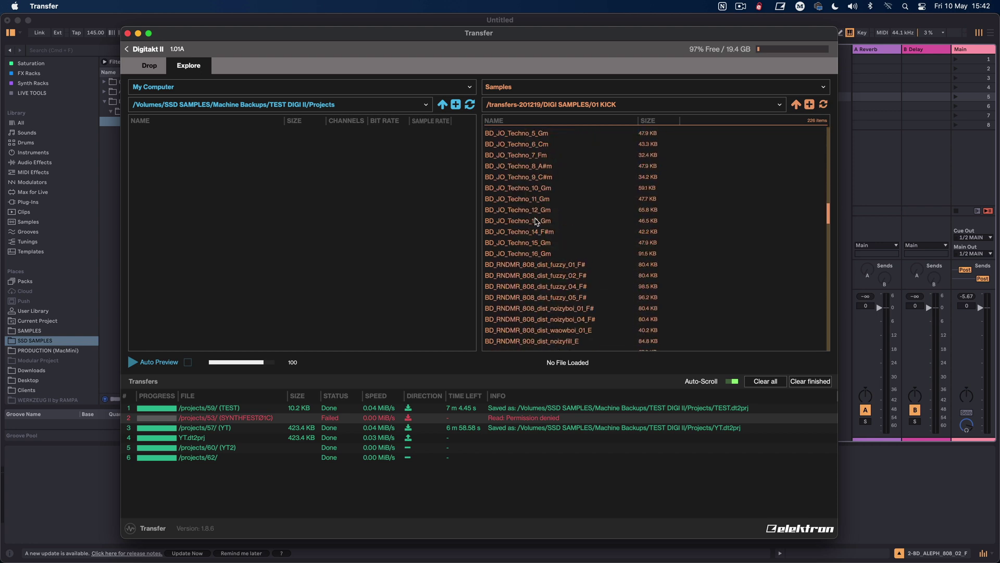
pyautogui.scroll(5, 562, 263)
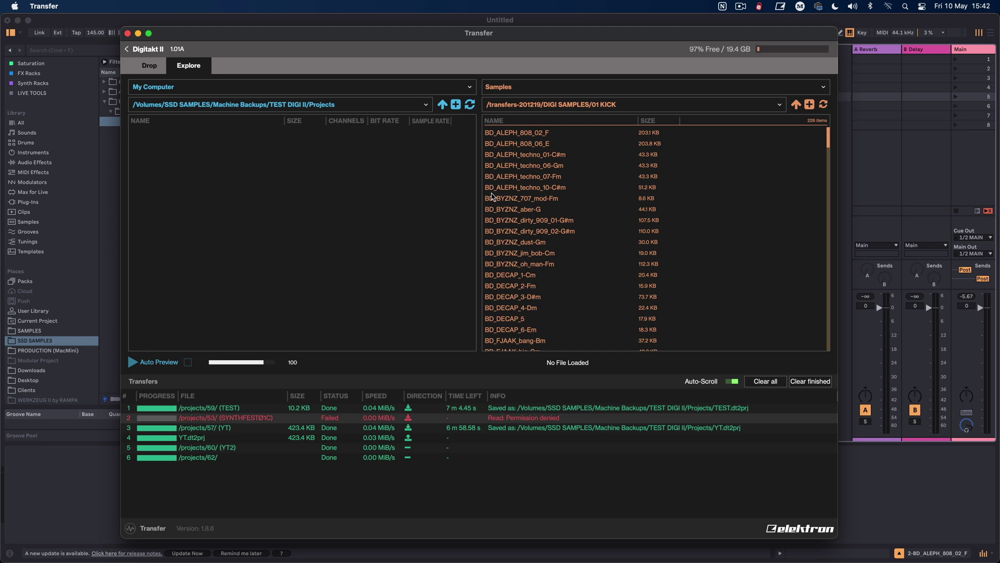
pyautogui.scroll(-2, 533, 286)
pyautogui.scroll(-10, 533, 287)
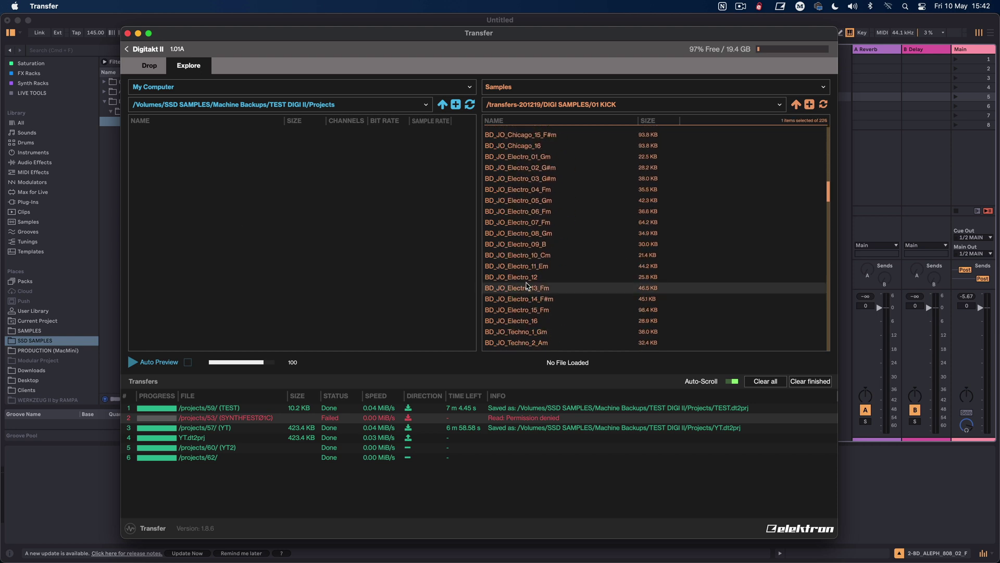
# Step: Check the file actions available for individual kick samples and look through the rest of the 01 KICK folder
pyautogui.rightClick(529, 287)
pyautogui.click(331, 268)
pyautogui.scroll(-10, 500, 214)
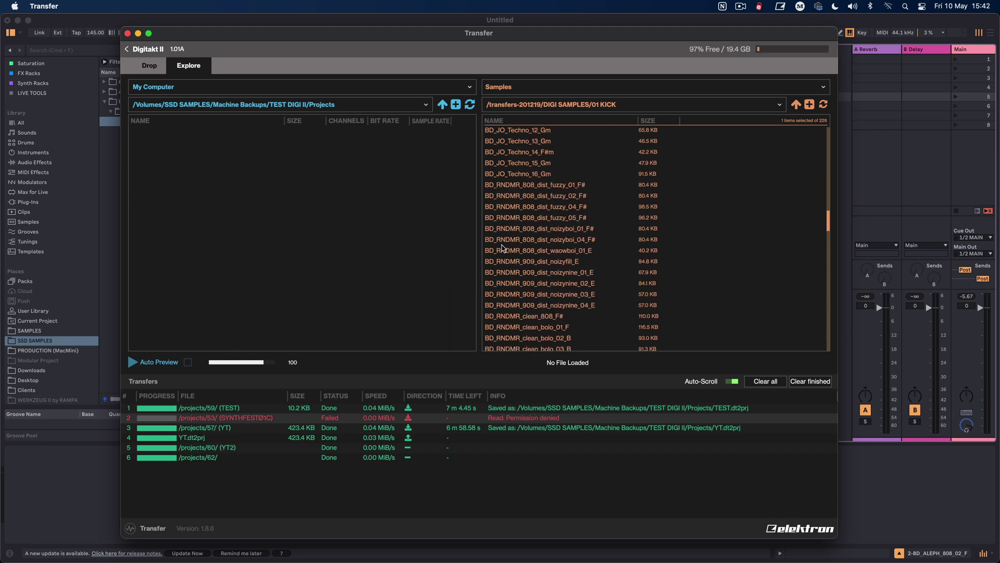
pyautogui.scroll(-7, 537, 235)
pyautogui.scroll(-15, 535, 281)
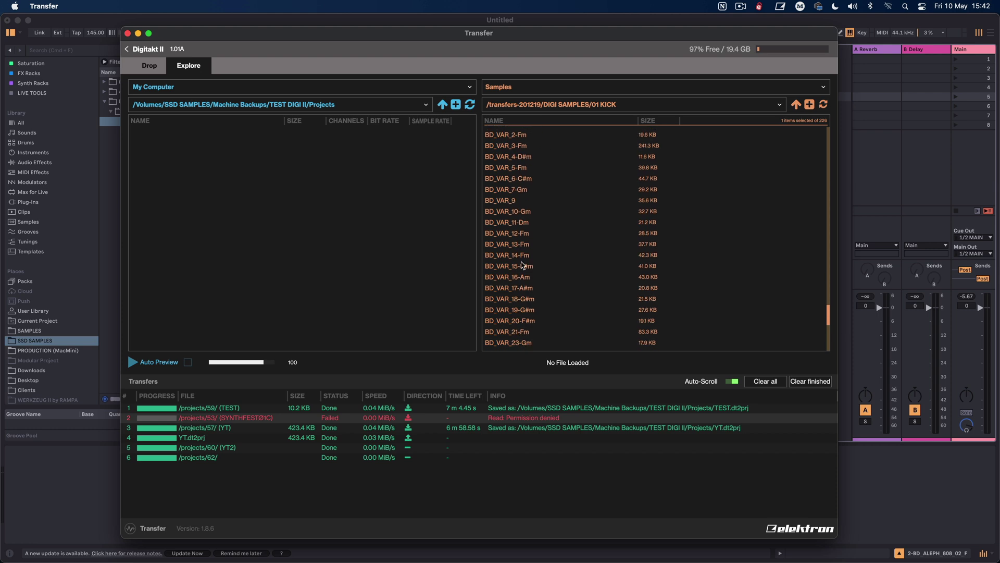
pyautogui.scroll(10, 521, 256)
pyautogui.rightClick(490, 256)
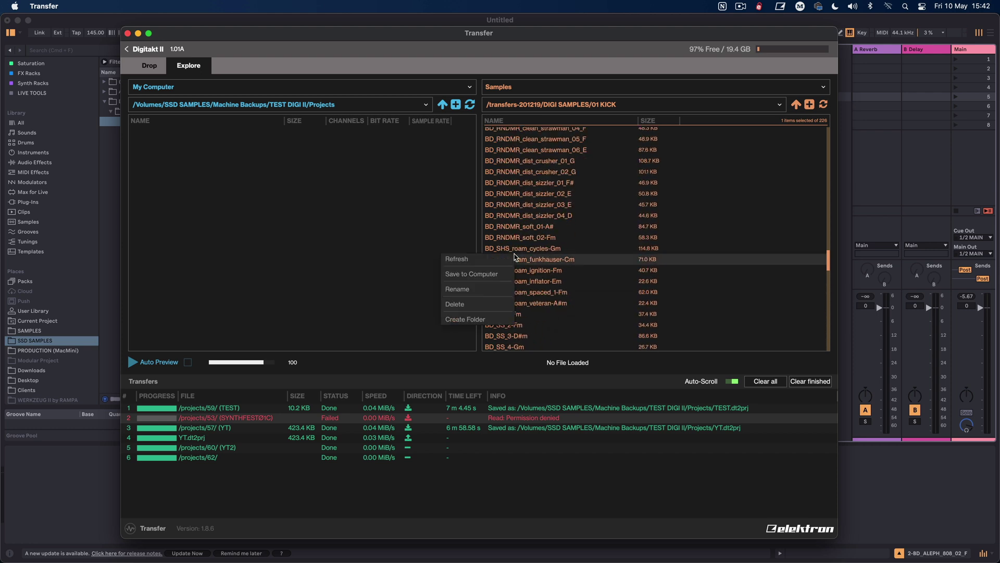
pyautogui.click(550, 194)
pyautogui.scroll(10, 578, 219)
pyautogui.scroll(10, 579, 213)
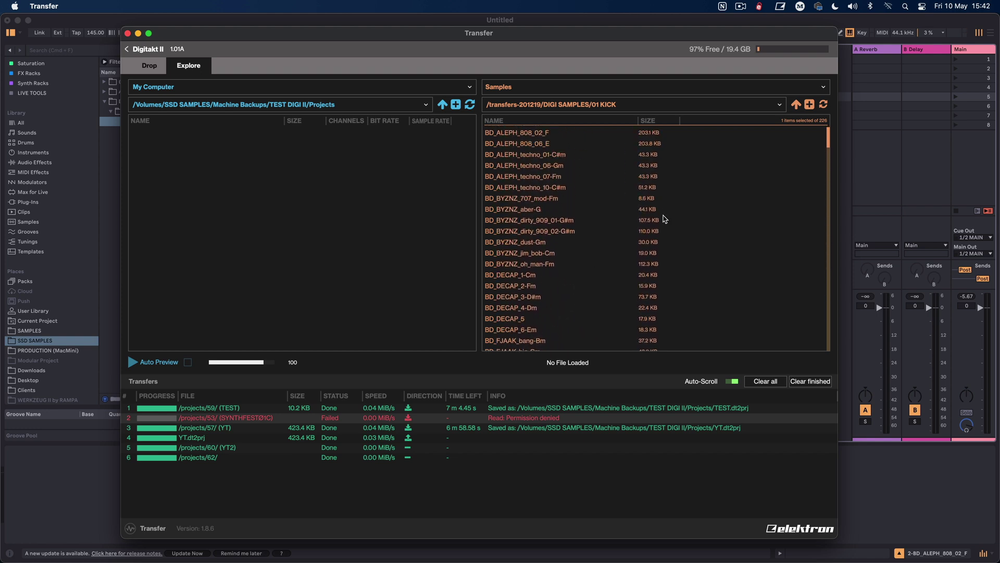
# Step: Go back up from 01 KICK through DIGI SAMPLES to the device's transfers-201219 folder
pyautogui.click(795, 104)
pyautogui.click(796, 105)
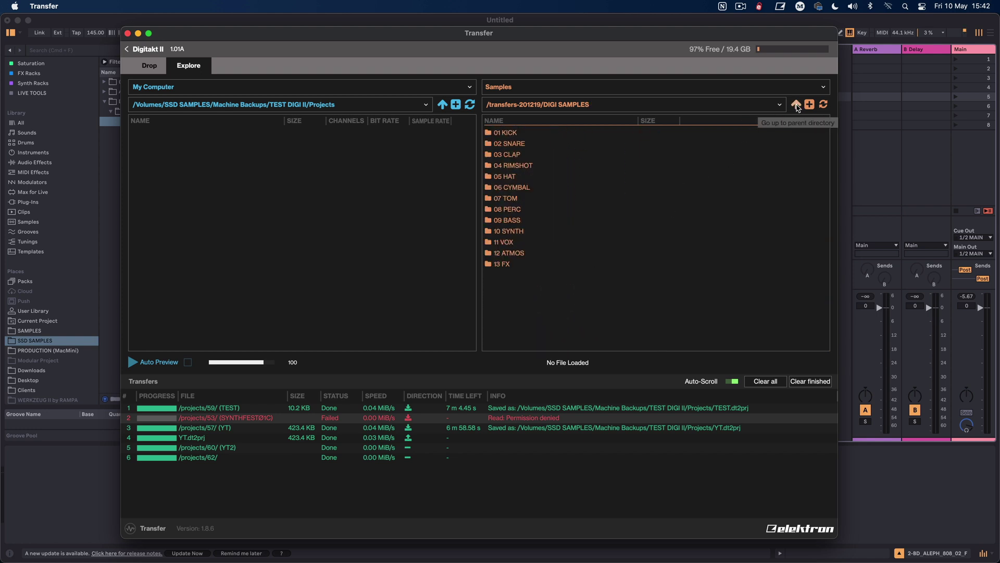
pyautogui.doubleClick(530, 132)
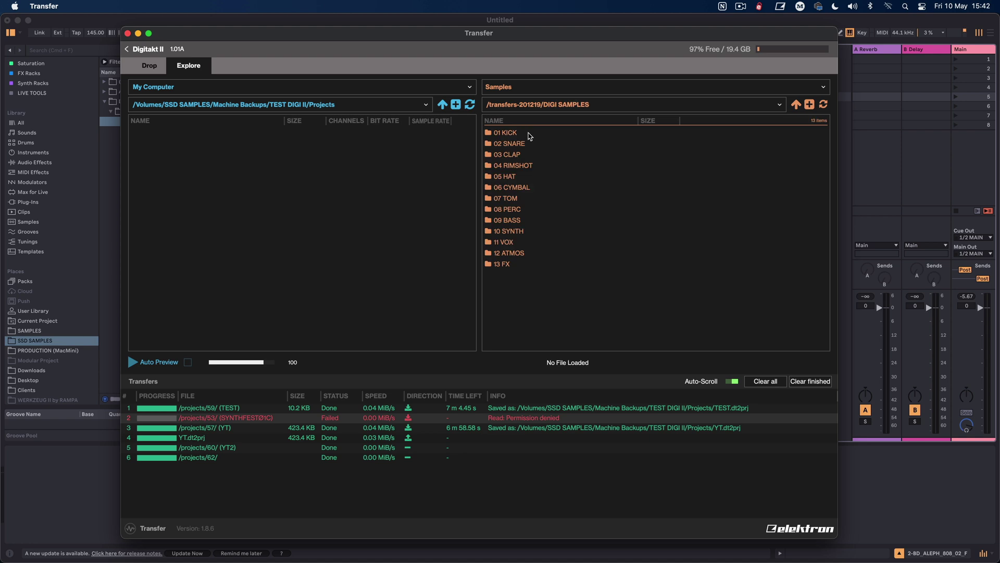
pyautogui.click(796, 105)
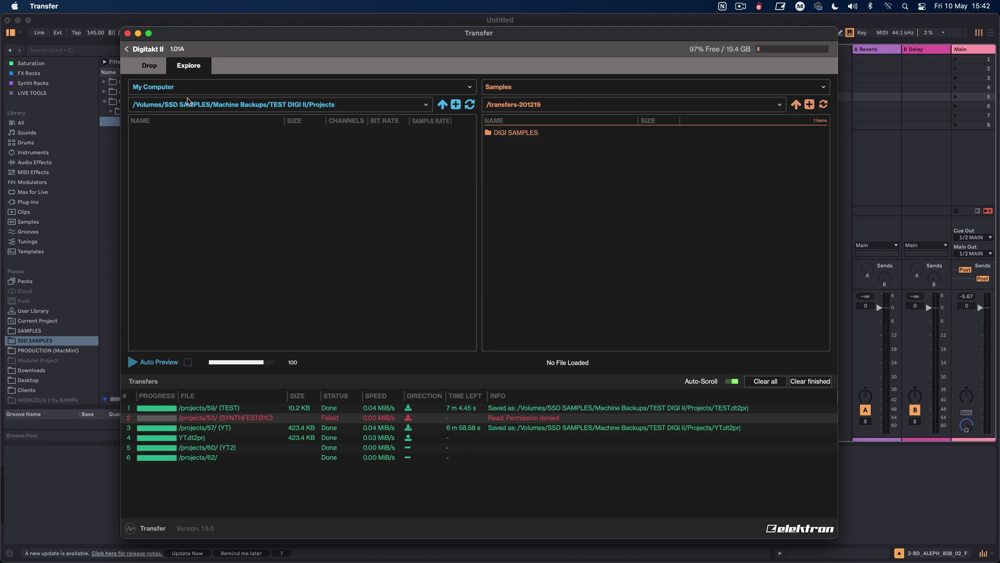
# Step: Create a new folder named Samples inside TEST DIGI II on the computer
pyautogui.click(442, 104)
pyautogui.rightClick(143, 167)
pyautogui.click(183, 184)
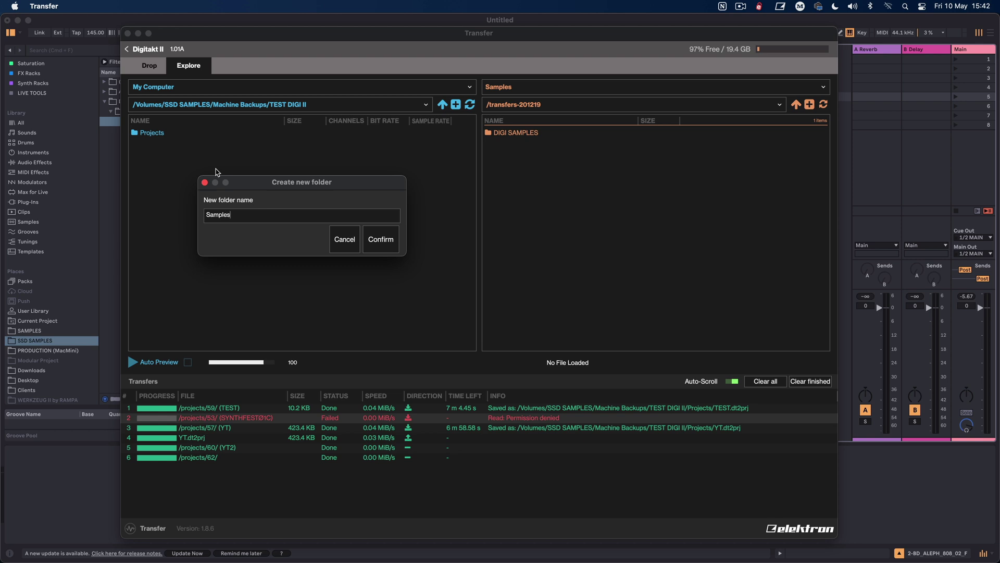
pyautogui.press('Return')
# Step: Open DIGI SAMPLES/02 SNARE on the device and try to copy SD_ALEPH_Trap_Tongue_Emoji-Cm through SD_BYSNZ_707_tape-Fm to the computer
pyautogui.doubleClick(490, 132)
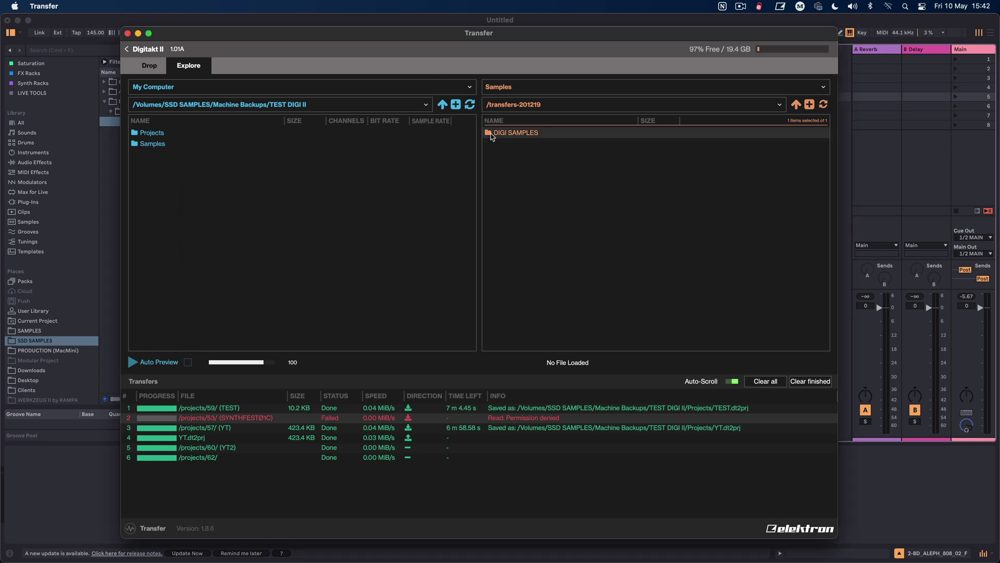
pyautogui.doubleClick(516, 144)
pyautogui.keyDown('shift'); pyautogui.click(544, 187); pyautogui.keyUp('shift')
pyautogui.moveTo(544, 187); pyautogui.dragTo(218, 175)
pyautogui.moveTo(518, 214); pyautogui.dragTo(519, 215)
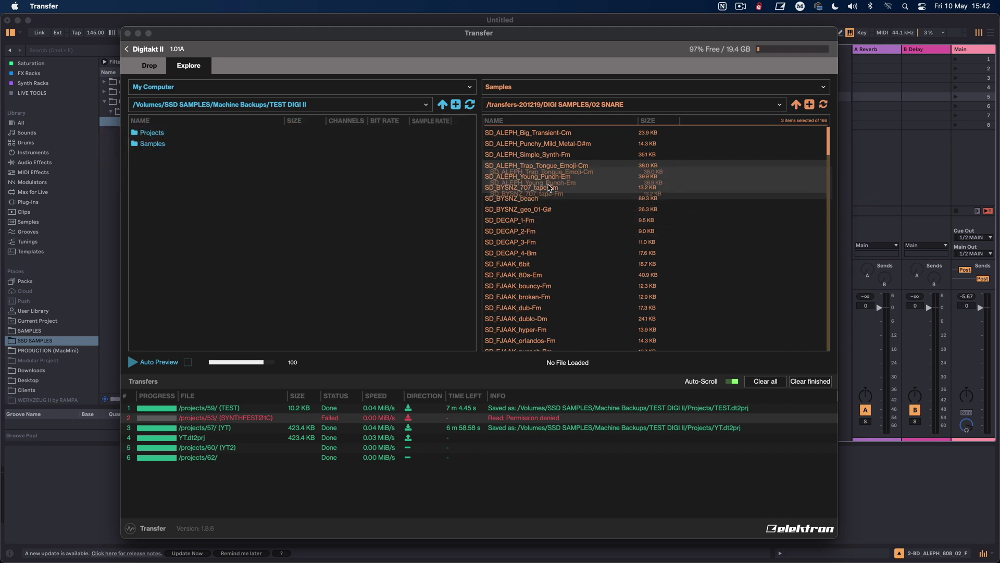
# Step: Open the computer's Samples folder and copy the device snares SD_ALEPH_Trap_Tongue_Emoji-Cm, SD_ALEPH_Young_Punch-Em and SD_BYSNZ_707_tape-Fm into it
pyautogui.doubleClick(152, 144)
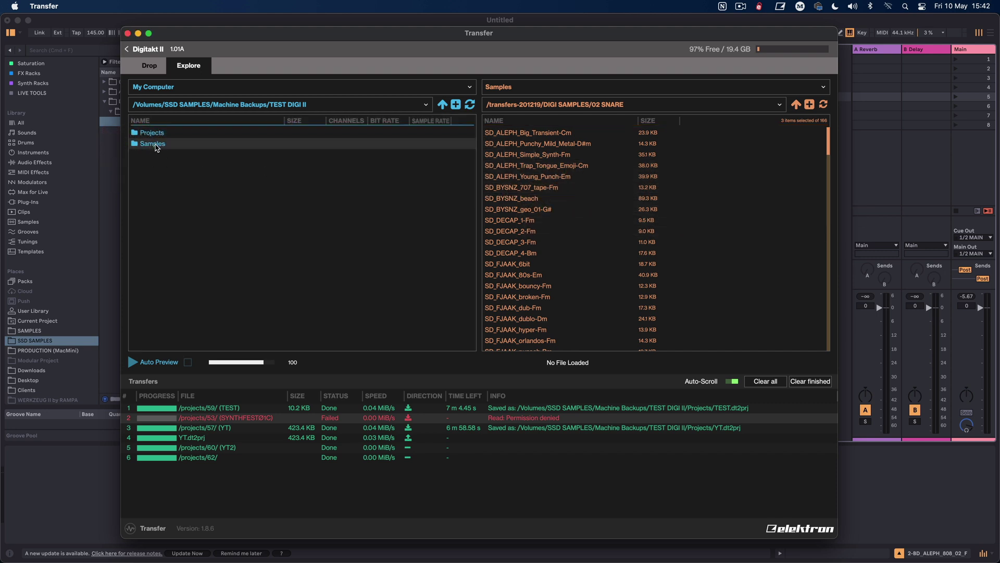
pyautogui.click(560, 166)
pyautogui.keyDown('shift'); pyautogui.click(548, 187); pyautogui.keyUp('shift')
pyautogui.moveTo(548, 188); pyautogui.dragTo(281, 211)
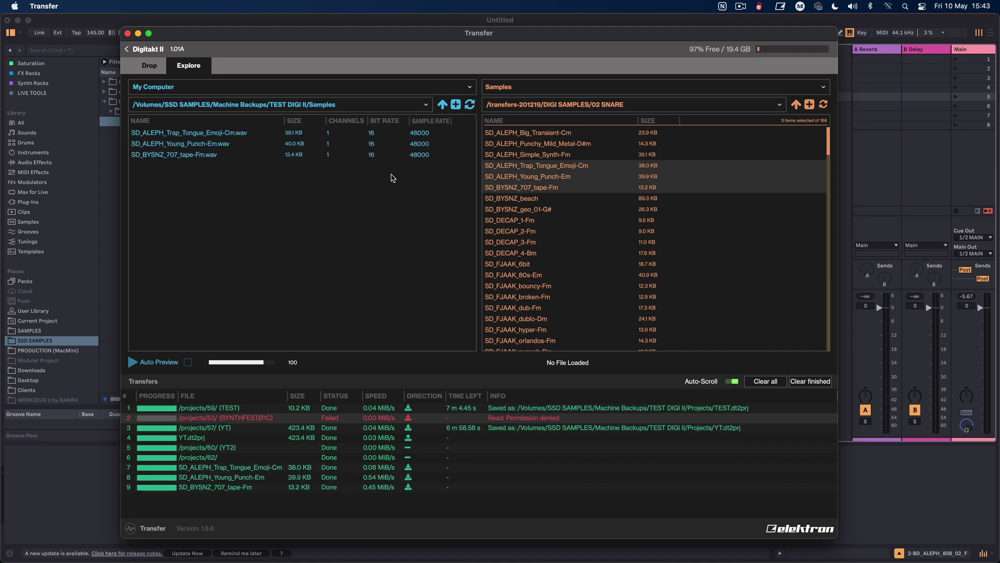
# Step: Go back up to Machine Backups on the computer and transfers-201219 on the device, and close the Transfer window
pyautogui.click(443, 105)
pyautogui.click(443, 105)
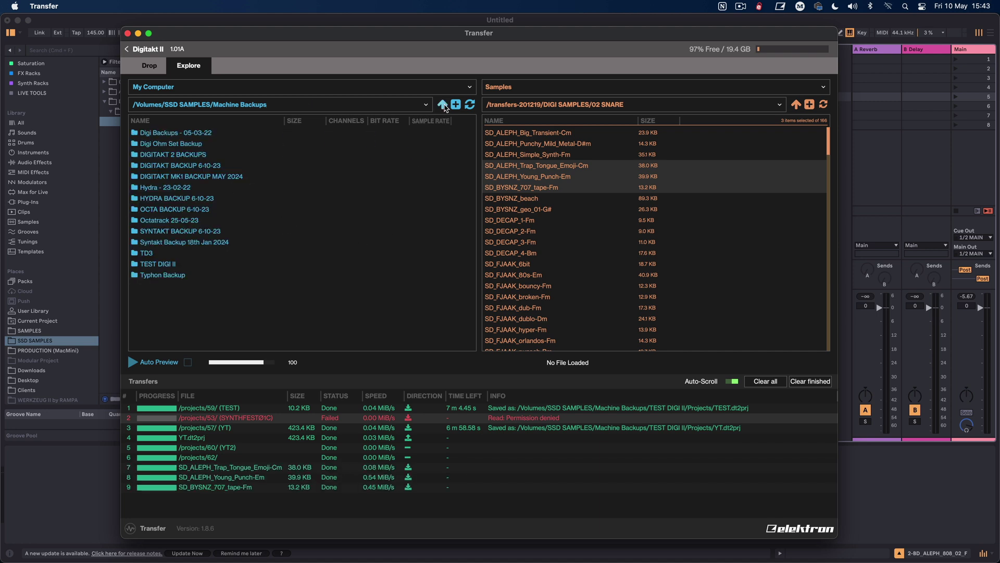
pyautogui.click(667, 107)
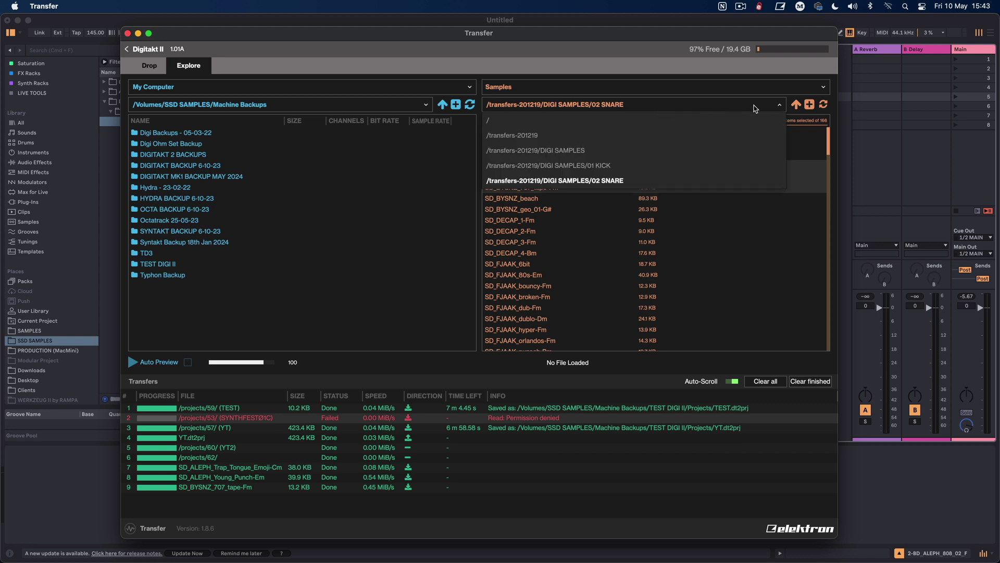
pyautogui.click(796, 105)
pyautogui.click(796, 105)
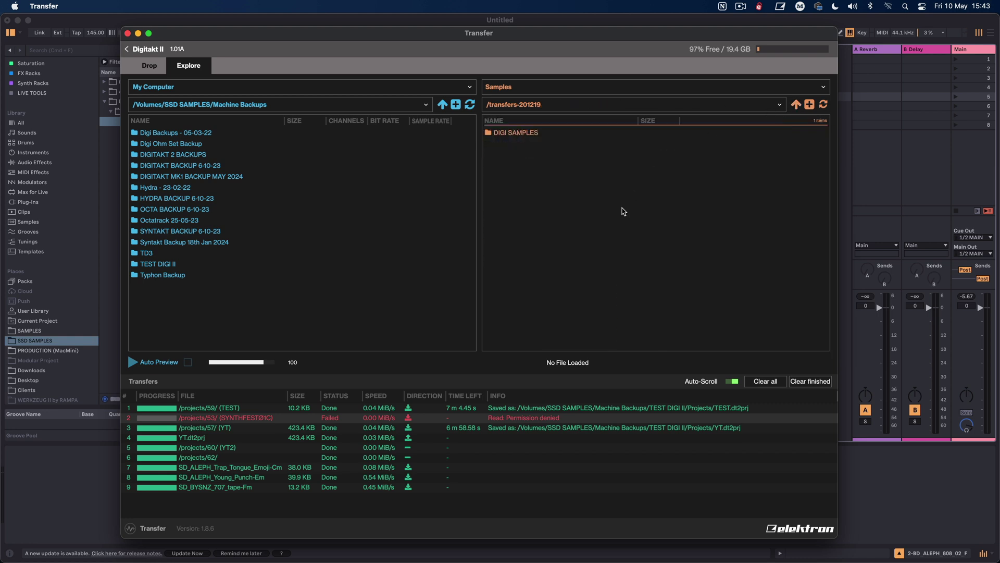
pyautogui.click(128, 33)
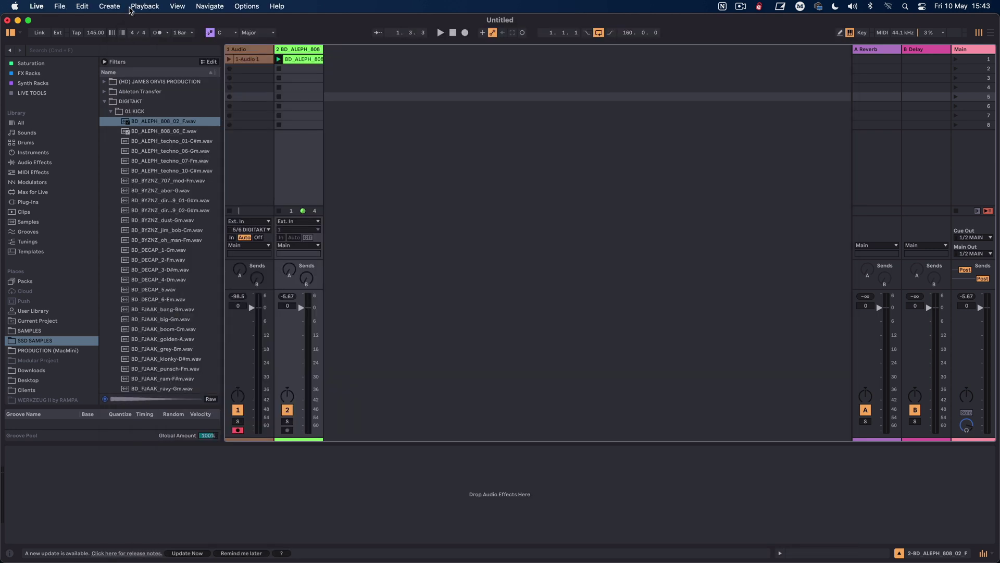